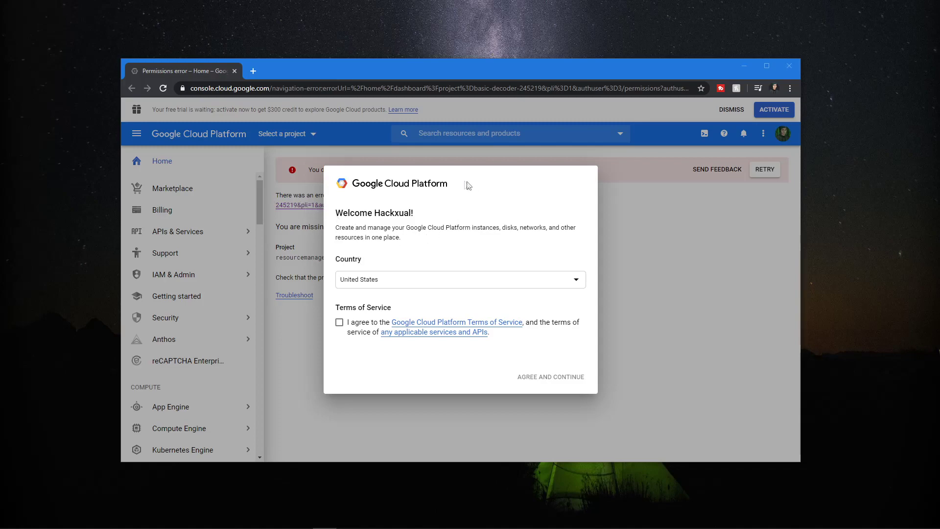
Accept the Google Cloud Platform terms of service and continue, with United States as the country
mouse_move(451, 65)
left_mouse_down()
mouse_move(390, 58)
mouse_move(446, 49)
left_mouse_up()
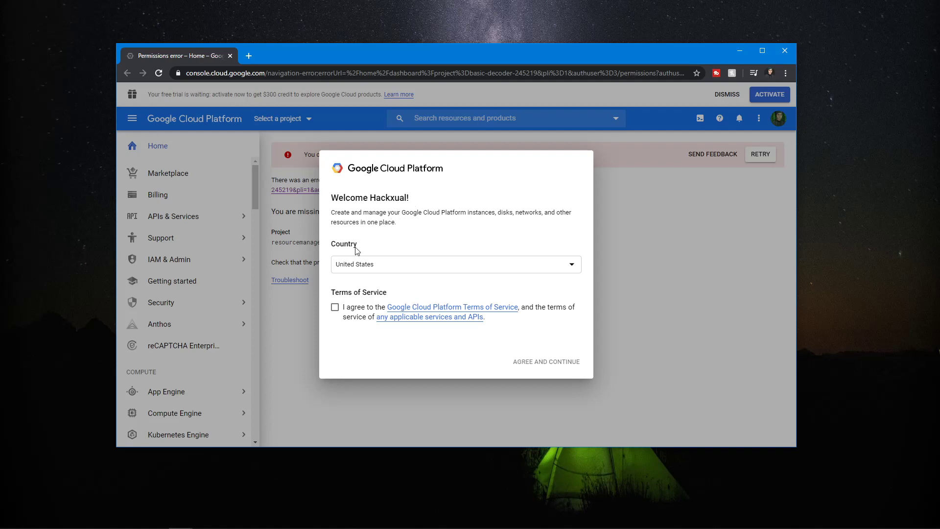
left_click(339, 307)
left_click(530, 363)
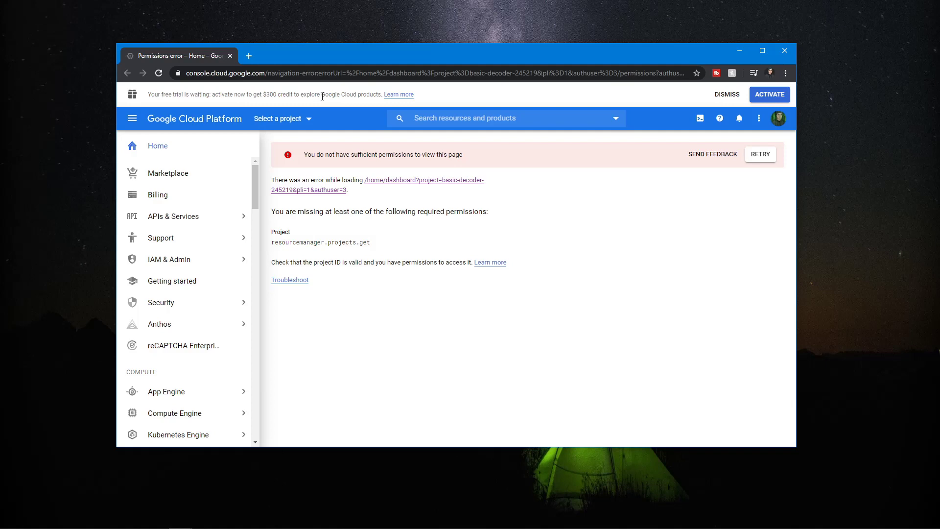
left_click_drag(448, 62, 151, 96)
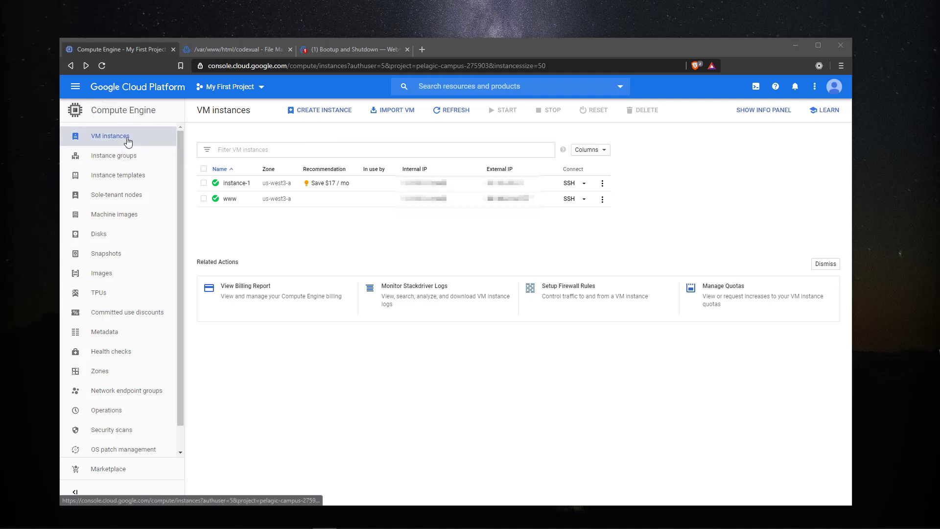
Start creating a new Compute Engine VM instance in My First Project
left_click(75, 86)
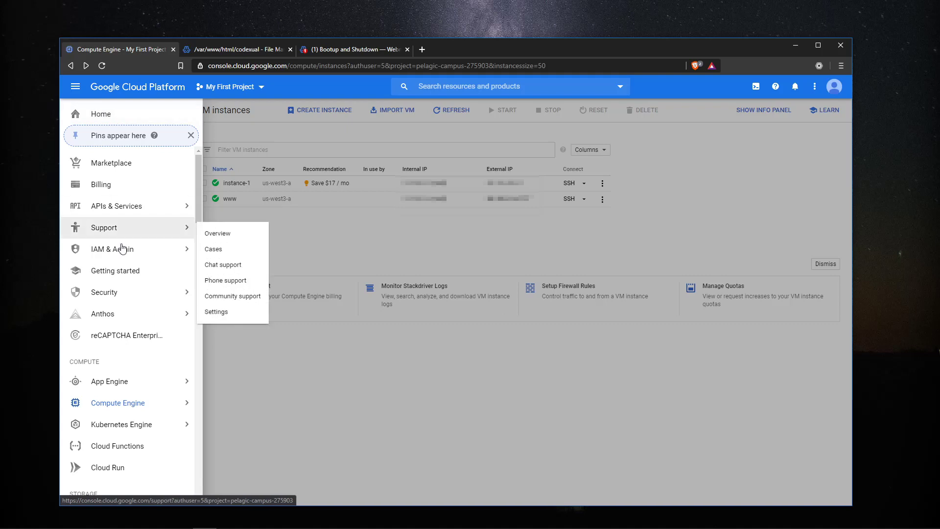
mouse_move(117, 411)
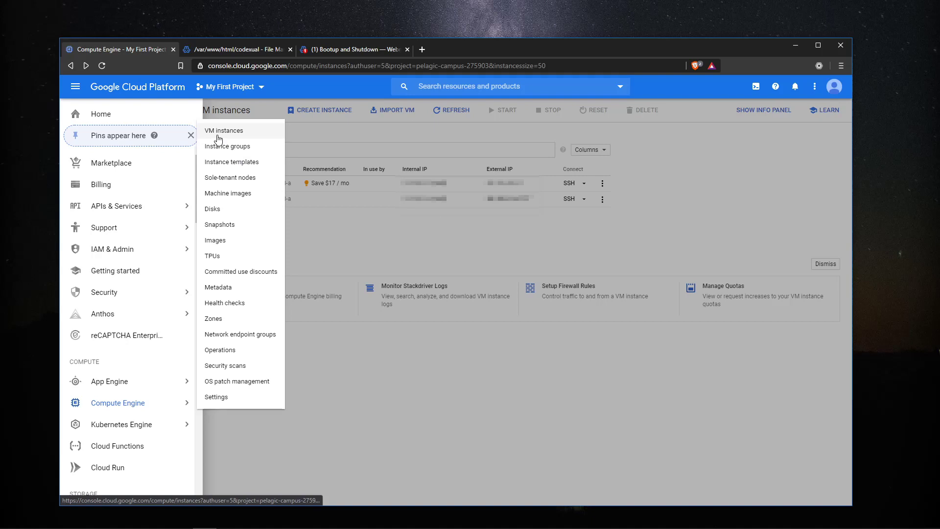
left_click(386, 248)
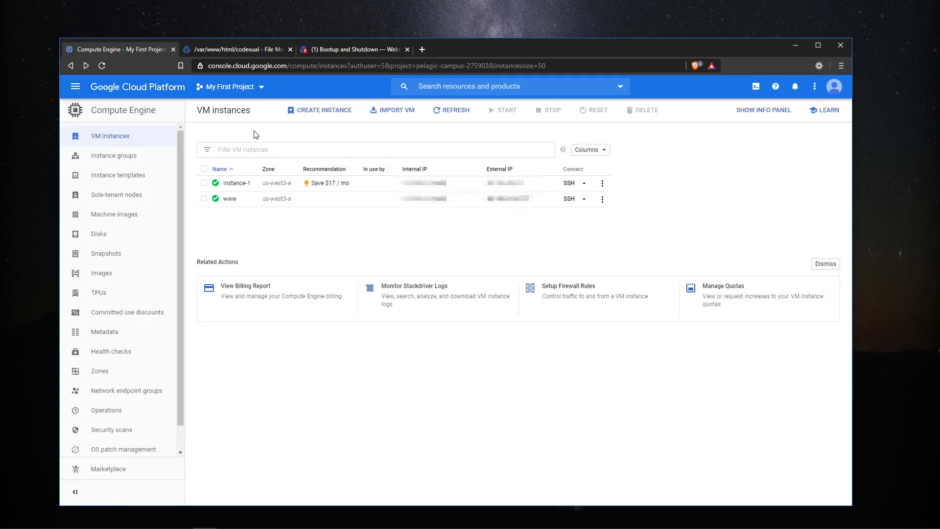
left_click(312, 111)
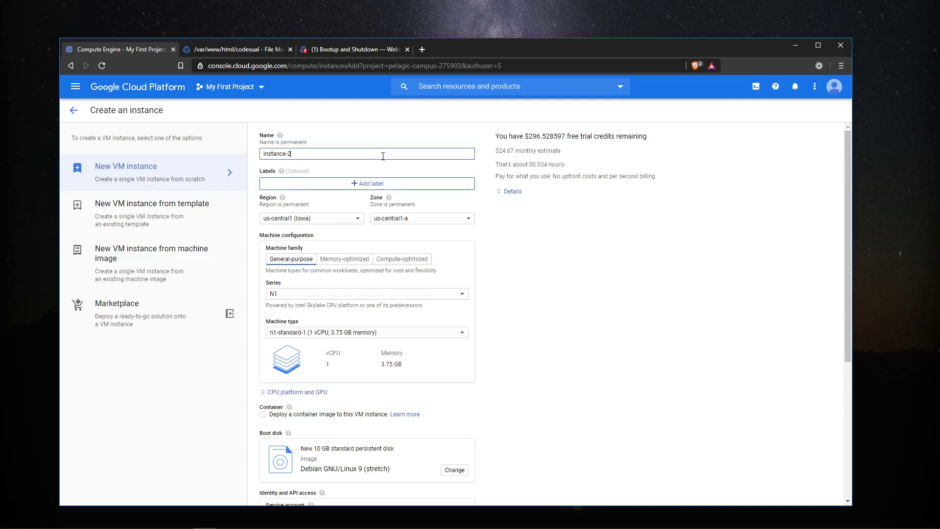
Review the new instance's name and the regions and zones available for it
left_click_drag(383, 156, 270, 151)
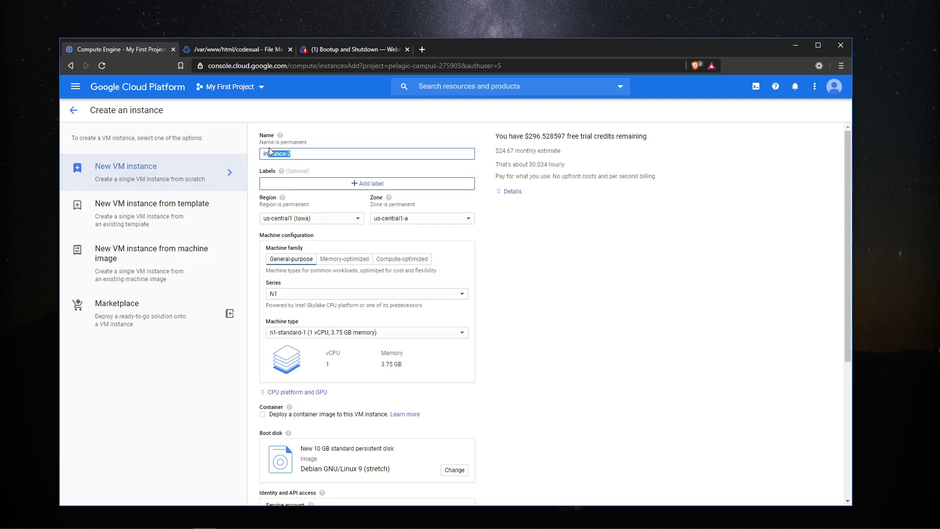
left_click(309, 218)
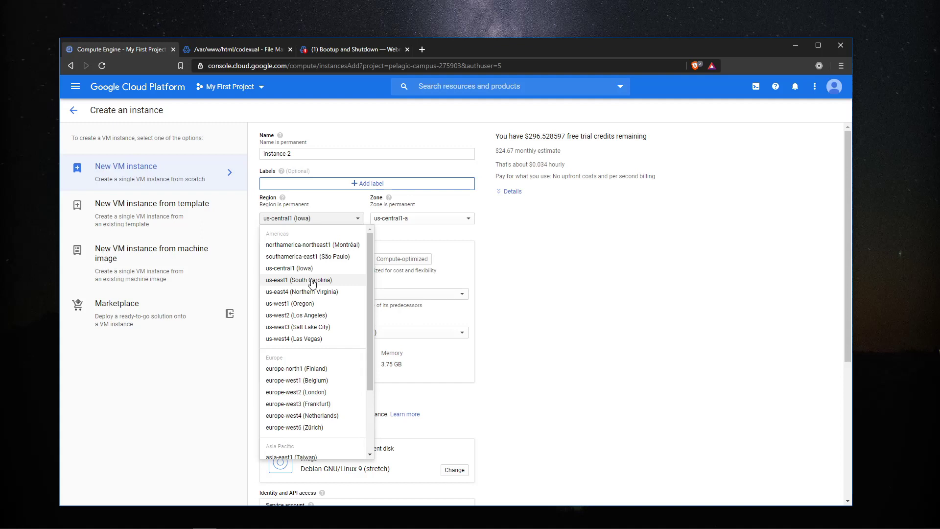
left_click(447, 218)
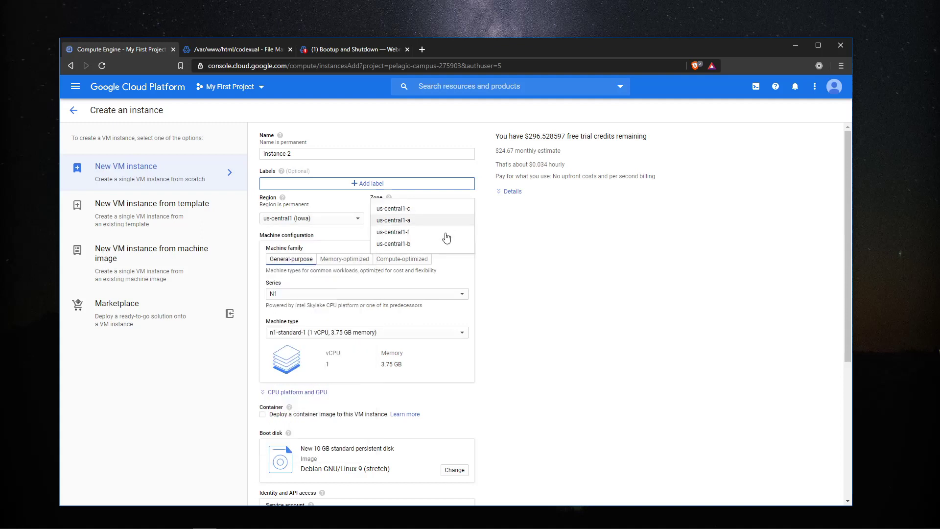
left_click(350, 226)
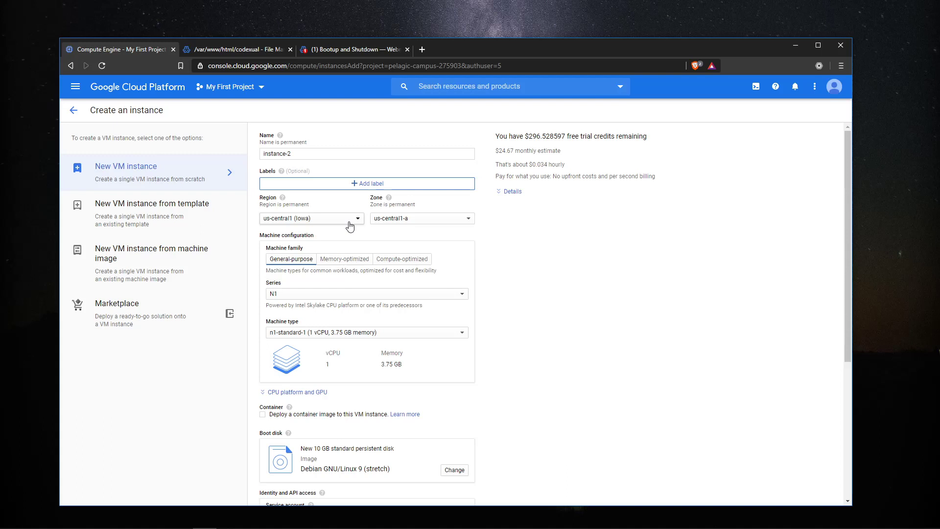
Set the new instance's machine type to f1-micro (1 vCPU, 614 MB memory)
scroll(350, 226, "down", 1)
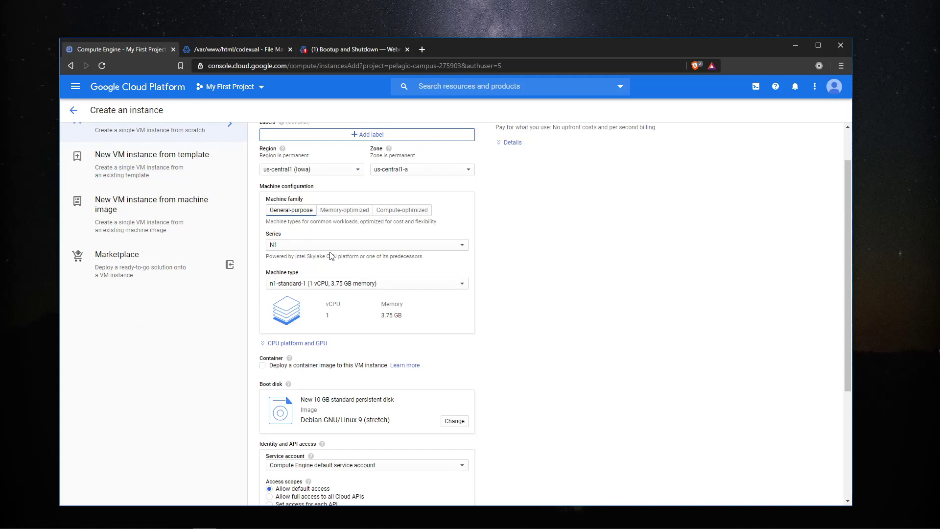
scroll(331, 256, "down", 2)
left_click(342, 185)
scroll(366, 299, "down", 1)
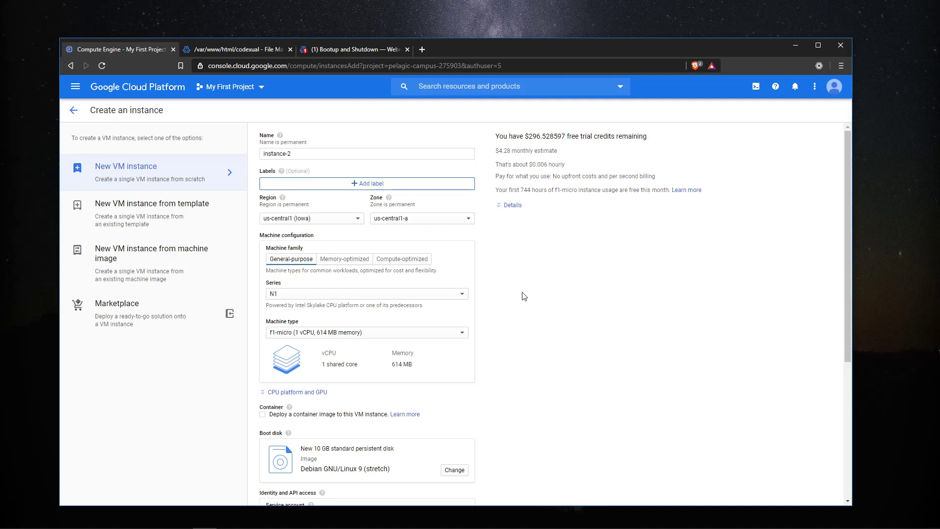
Examine the boot disk's image options, the monthly cost estimate and the remaining settings of the new instance
left_click(455, 470)
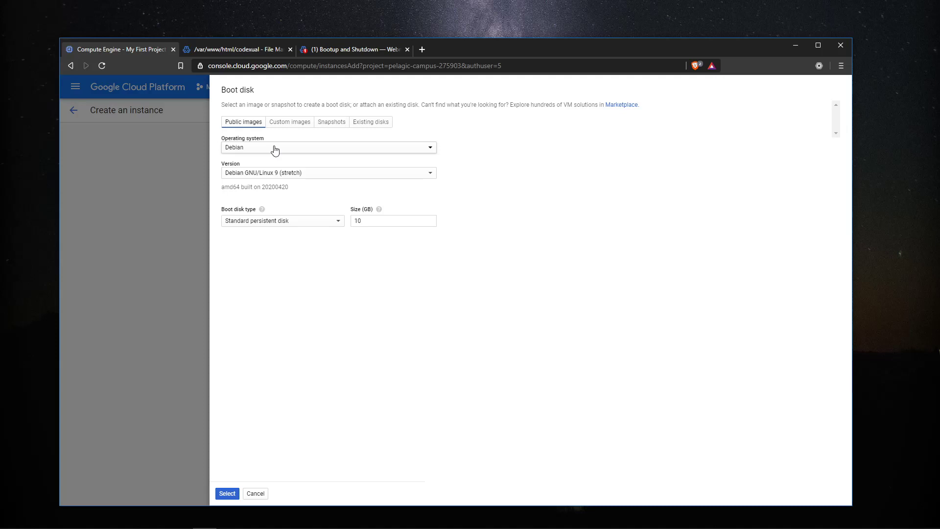
left_click_drag(275, 151, 314, 177)
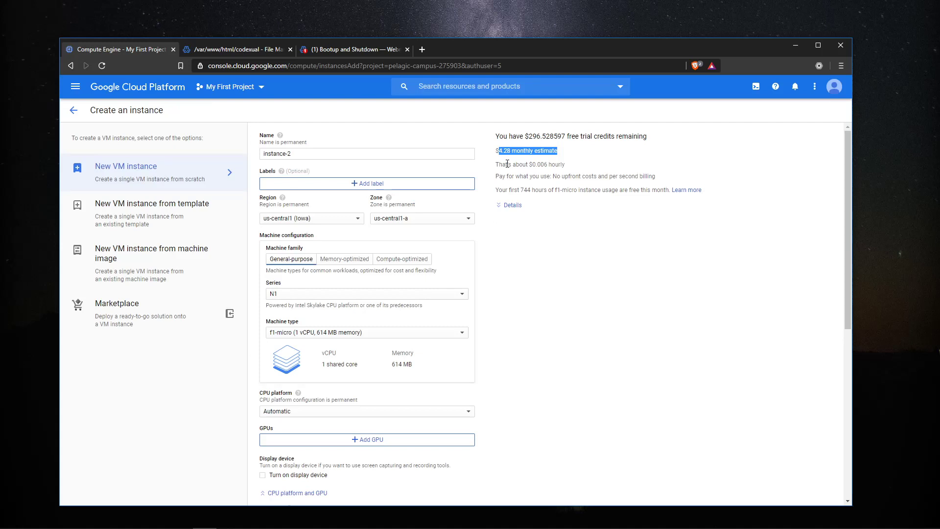
scroll(459, 240, "down", 6)
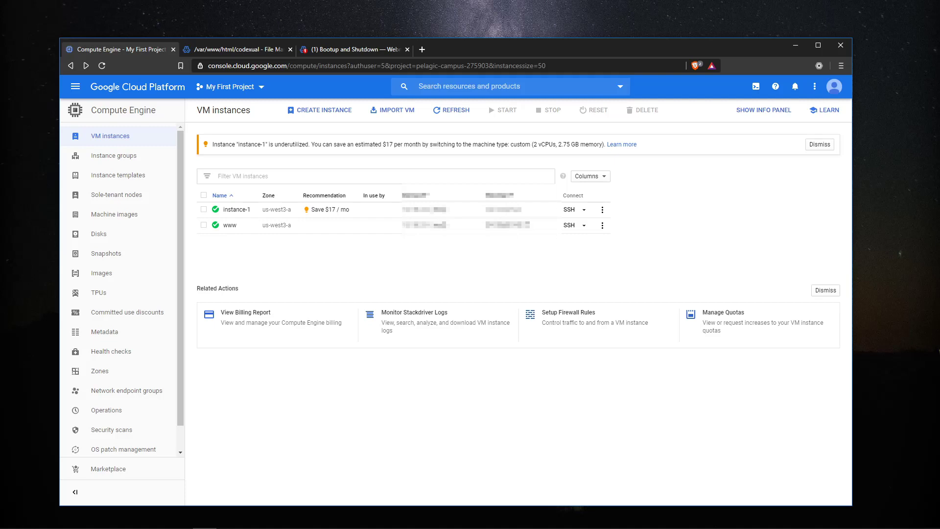
Review the SSH connection options available for instance-1
left_click(584, 210)
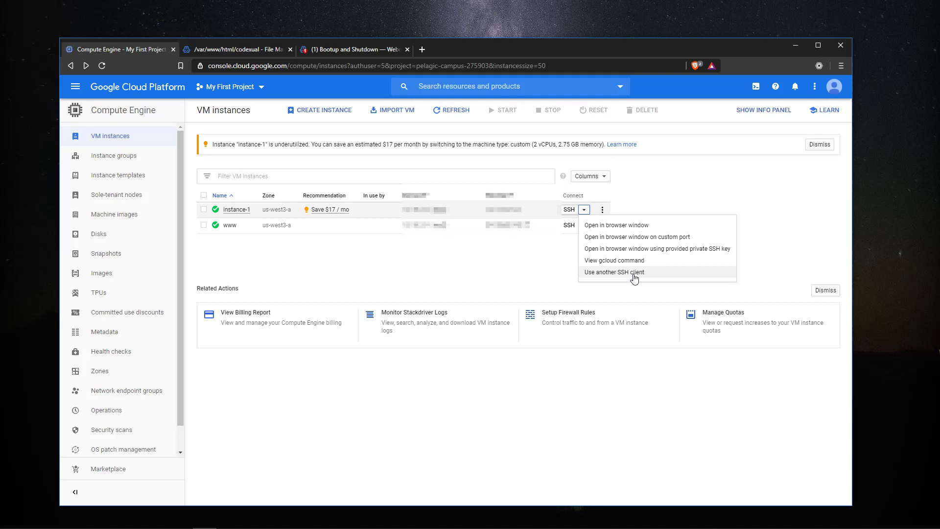
left_click(667, 177)
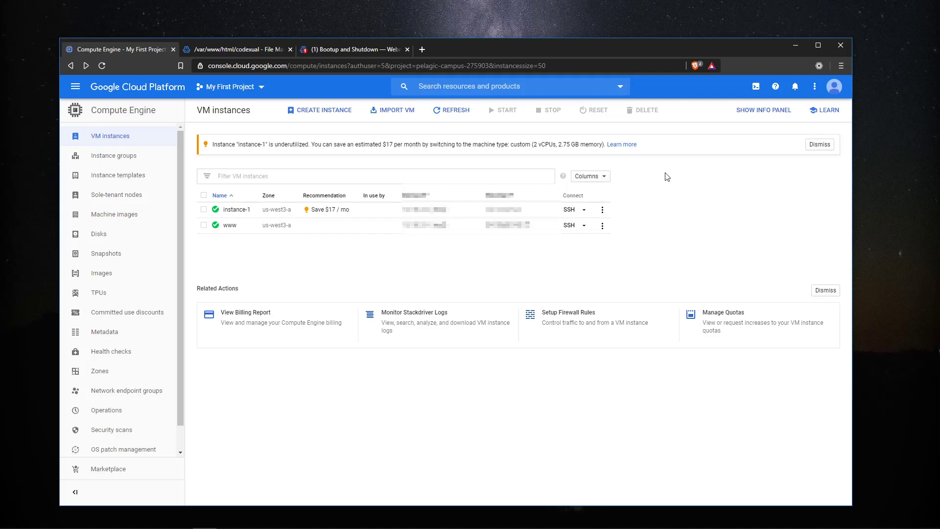
Go to the VPC network's firewall rules and start creating a new rule
left_click(91, 114)
mouse_move(128, 213)
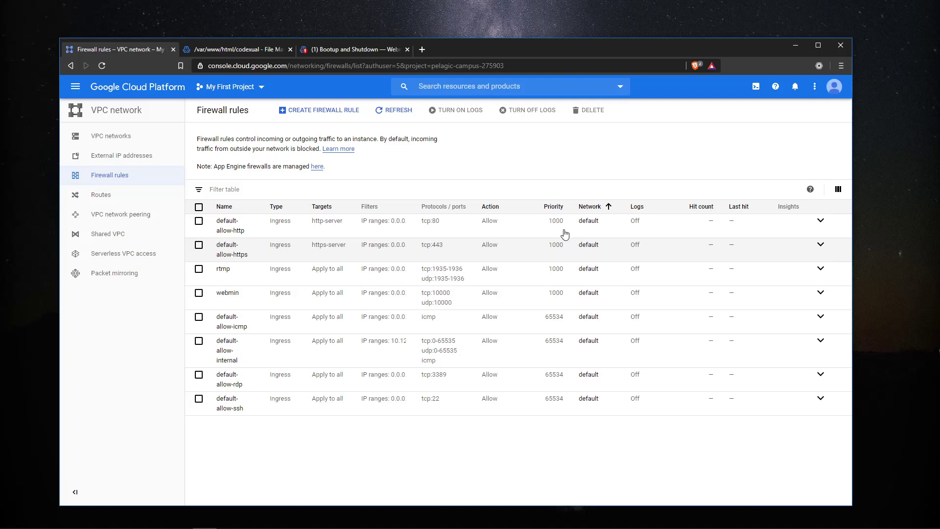
left_click(319, 110)
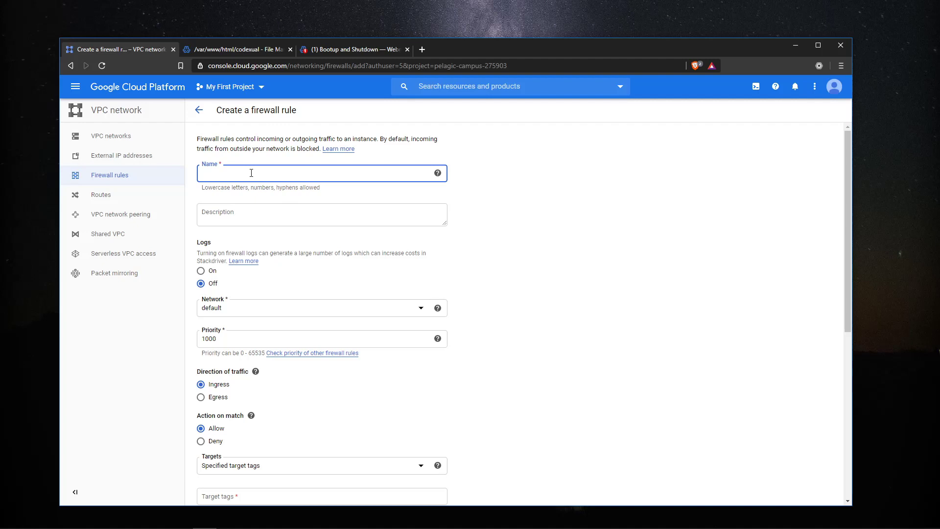
Fill in the firewall rule's name as http, a short server description, and http as the target tag
right_click(213, 212)
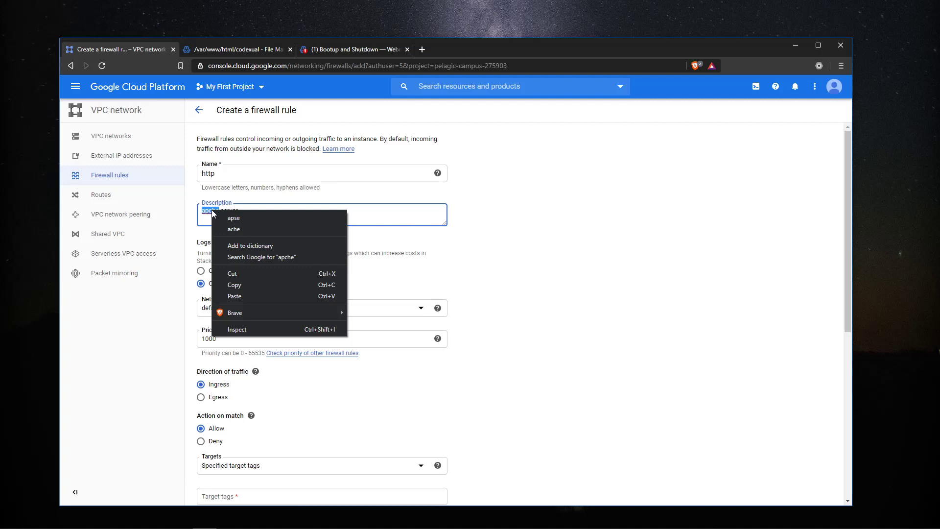
key("Escape")
scroll(260, 232, "down", 3)
left_click(256, 225)
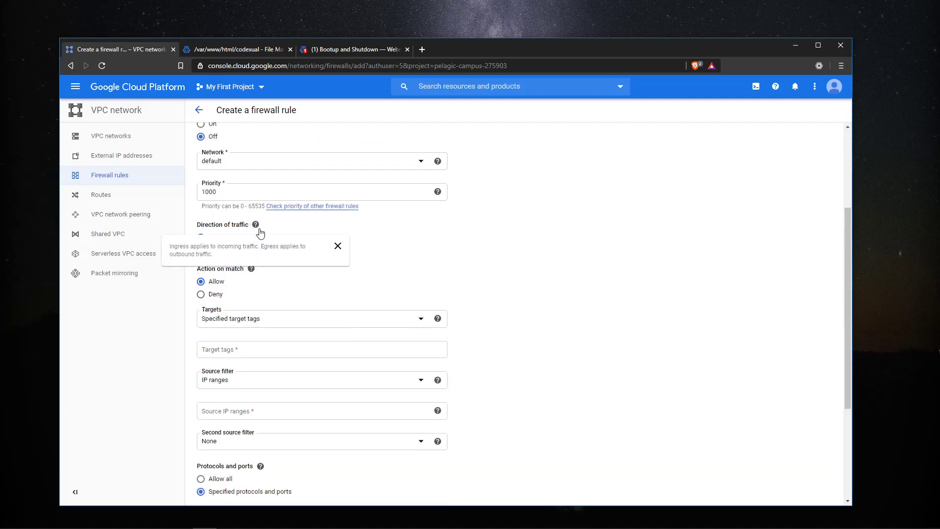
scroll(513, 271, "down", 2)
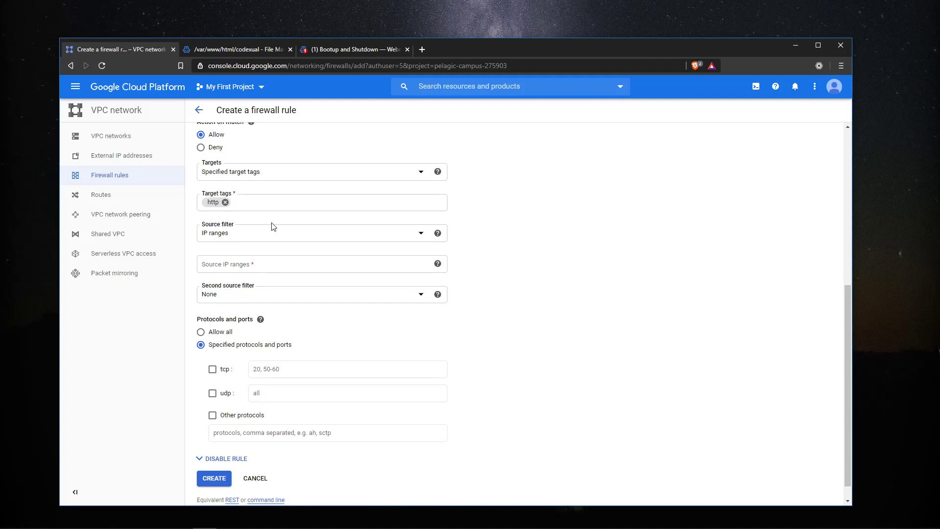
Set the firewall rule's source IP range to 0.0.0.0/0
left_click(212, 265)
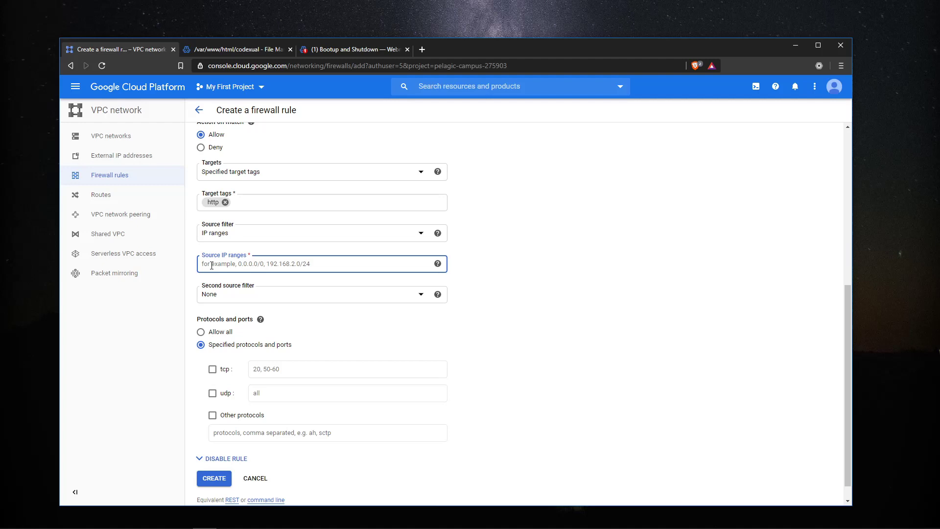
type("0.0.0.0/0")
key("ctrl+a")
key("Return")
scroll(211, 260, "down", 1)
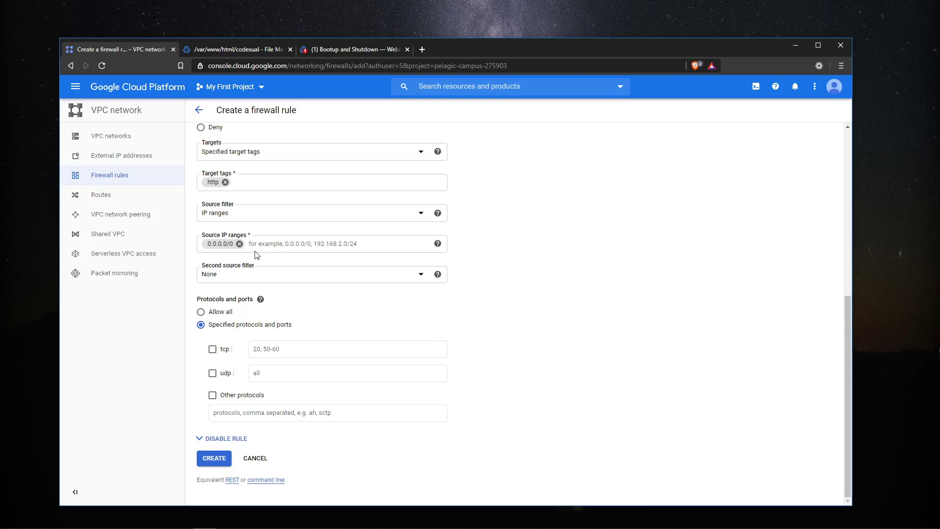
key("BackSpace")
type("0.0.")
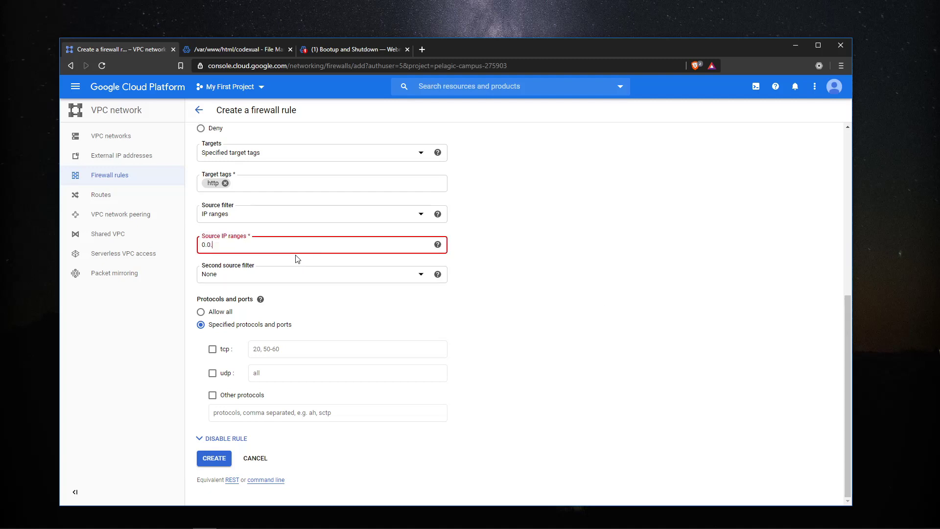
type("0.0/0")
key("Return")
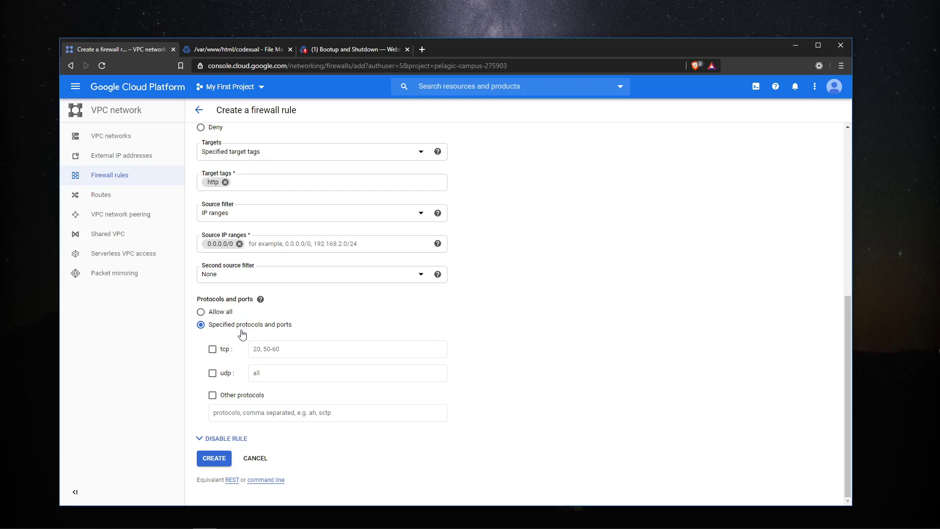
Enable tcp with ports 80, 443 for the firewall rule, and enable udp without specifying ports
left_click(212, 350)
type("80,")
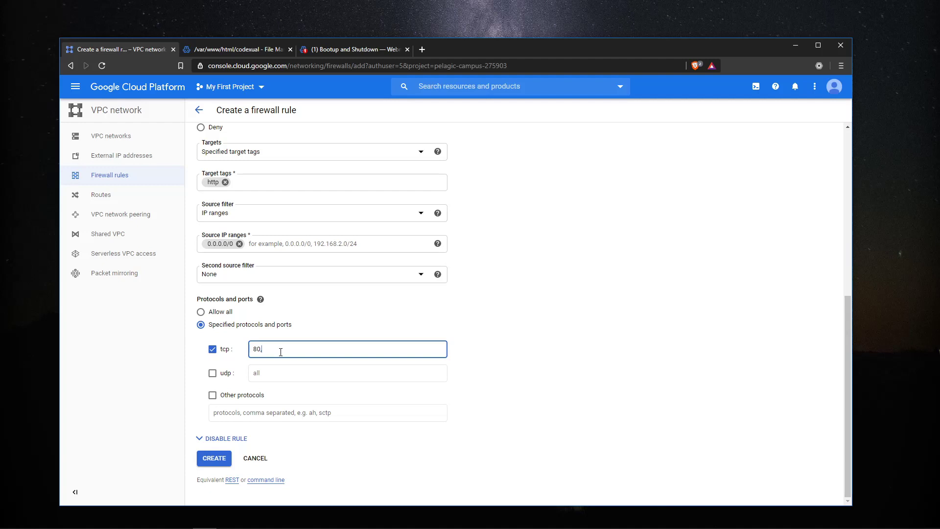
type(" 443")
left_click(226, 375)
left_click(226, 375)
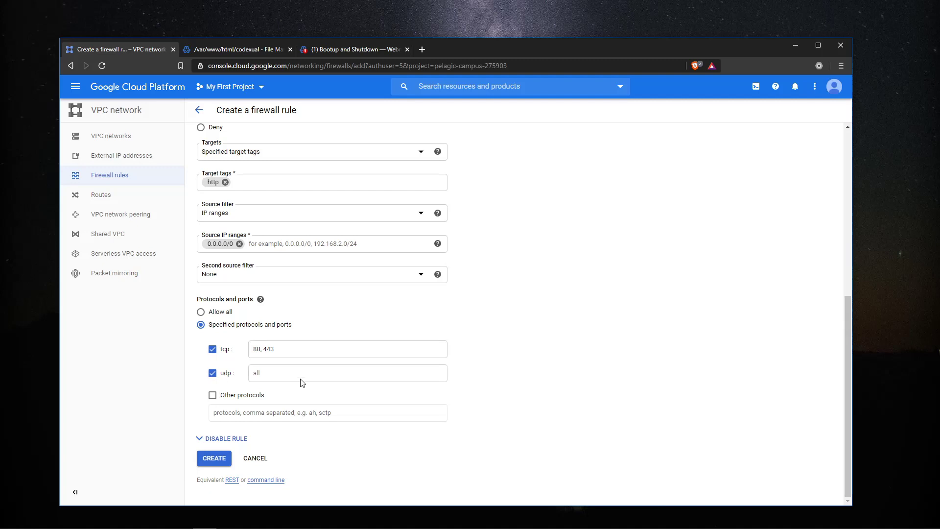
left_click(281, 371)
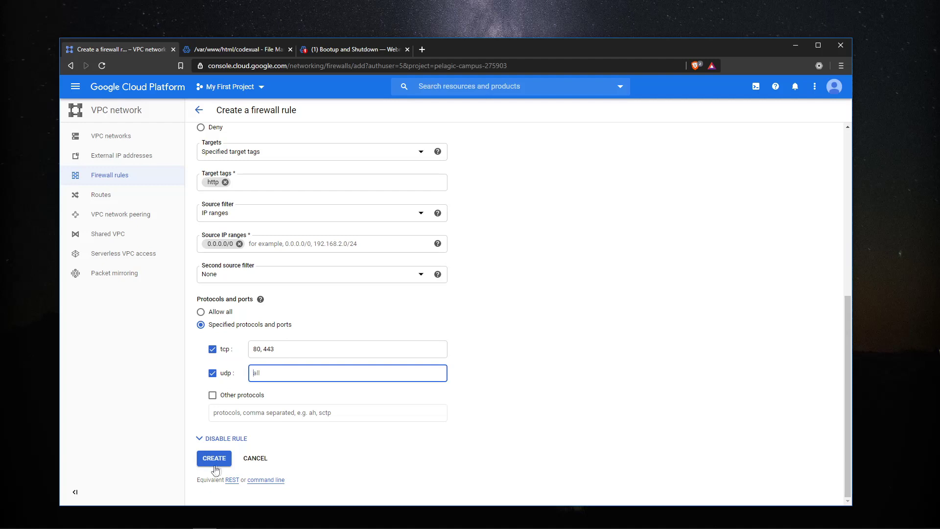
left_click(191, 411)
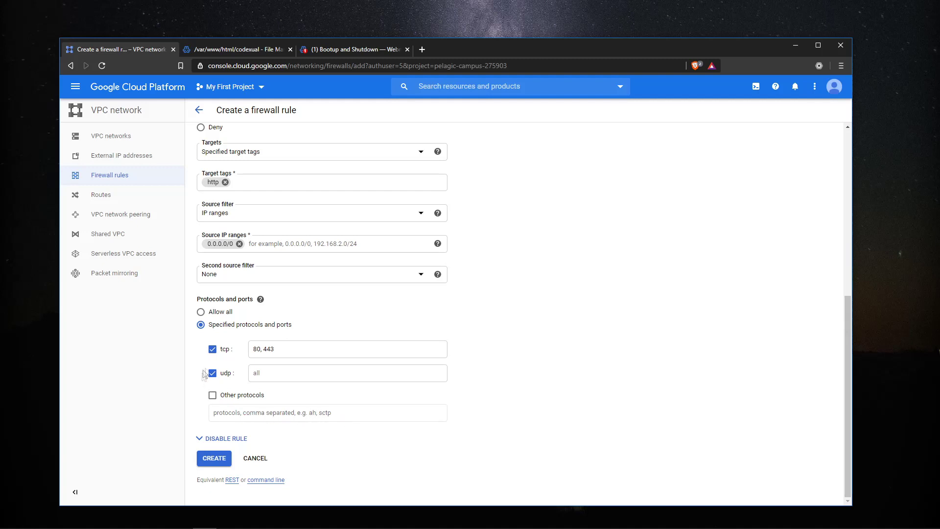
Disable both the tcp and udp protocols in the firewall rule
left_click(212, 349)
left_click(214, 374)
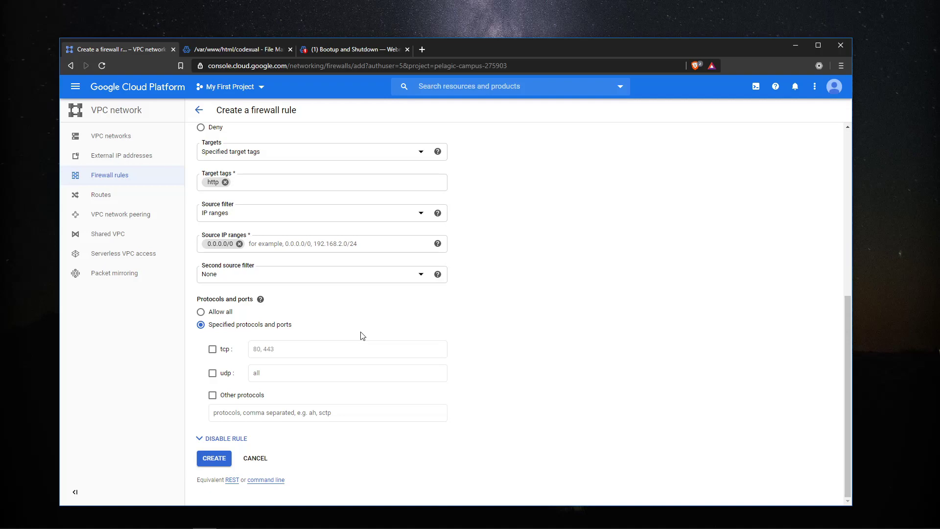
scroll(363, 336, "up", 6)
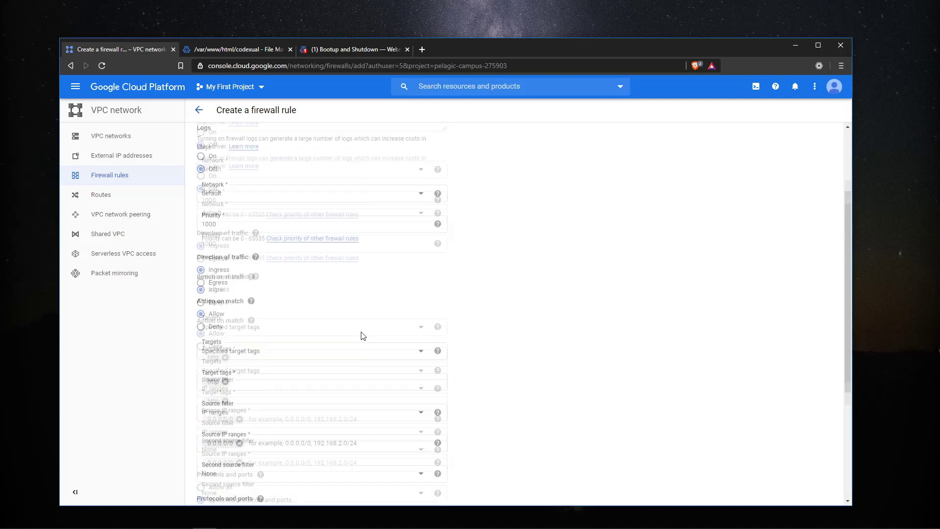
scroll(365, 343, "down", 5)
scroll(367, 347, "up", 5)
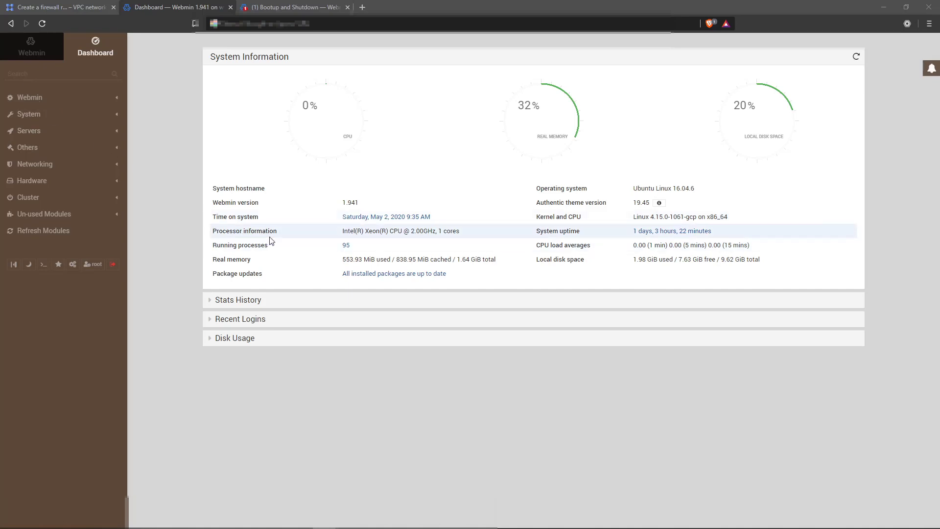
Look through Webmin's module categories, including Webmin, System, Servers, Un-used Modules, Hardware and Others, to see which modules each contains
left_click(99, 108)
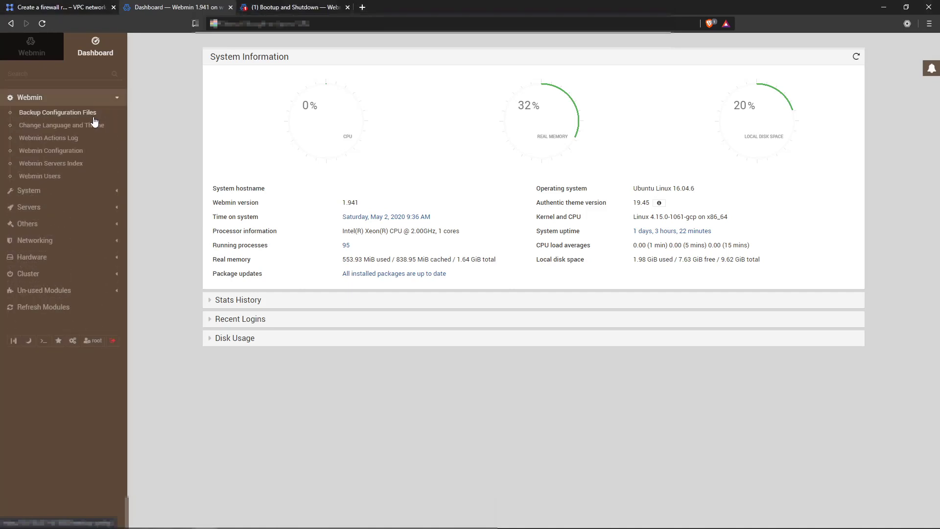
left_click(78, 192)
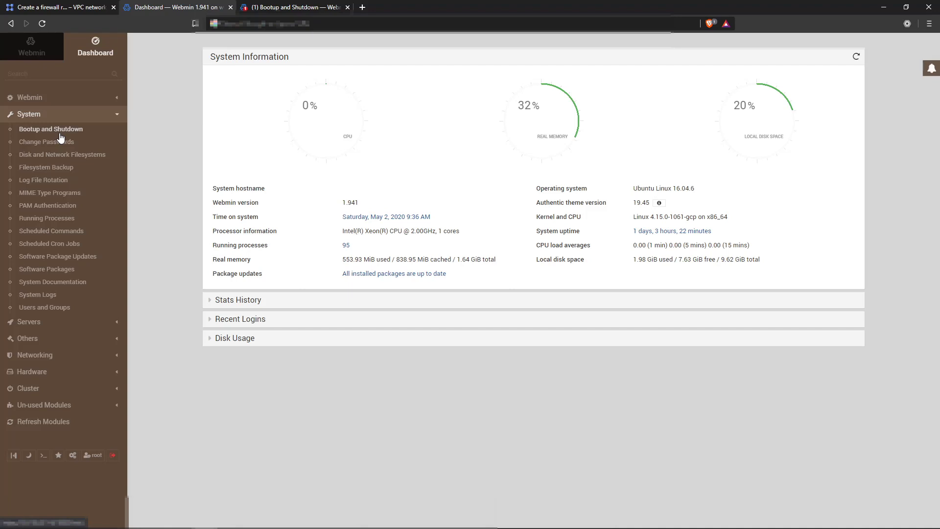
left_click(75, 327)
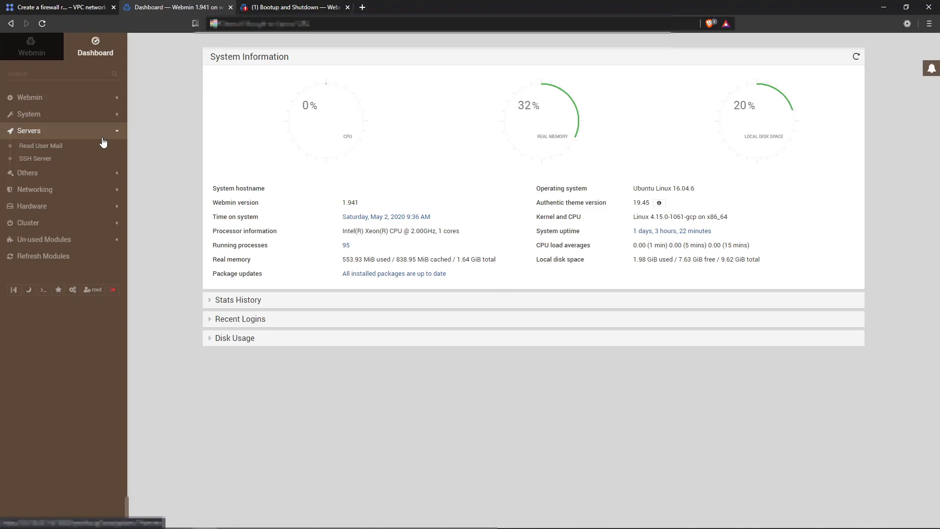
left_click(71, 236)
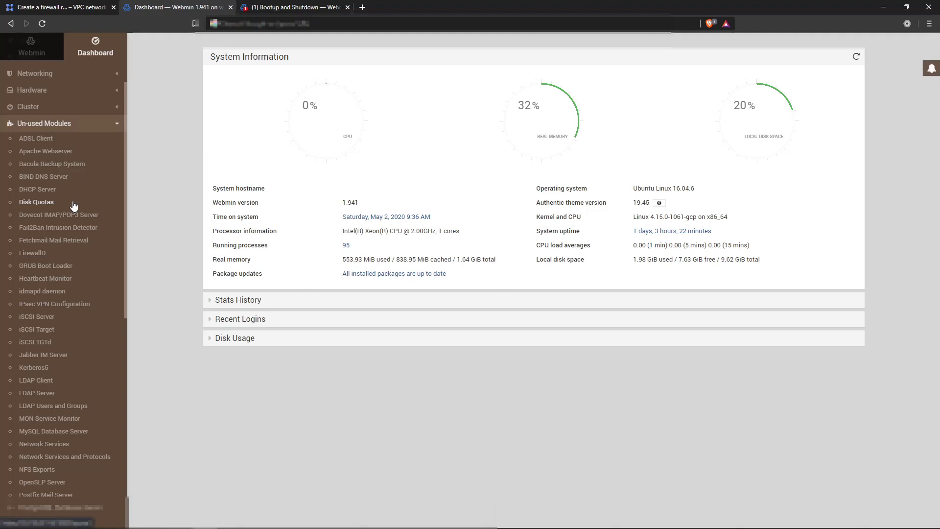
scroll(74, 204, "down", 4)
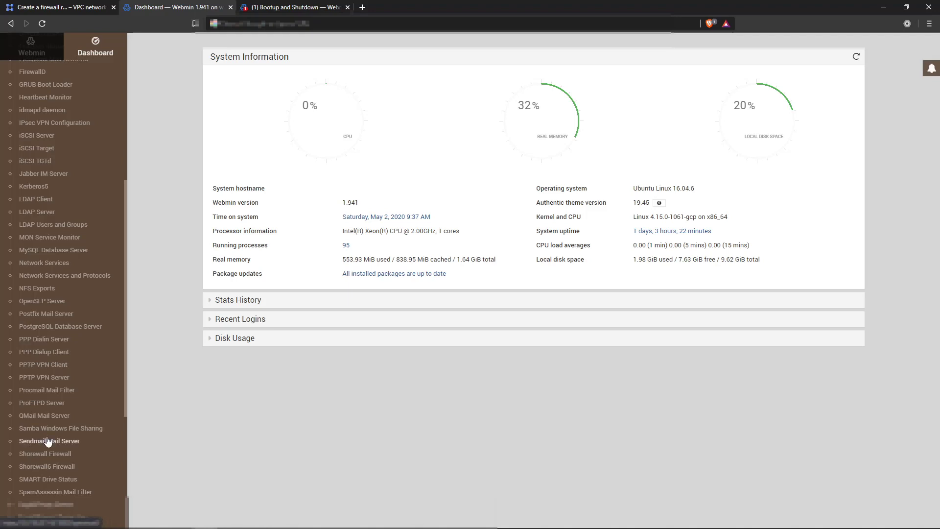
scroll(57, 441, "down", 2)
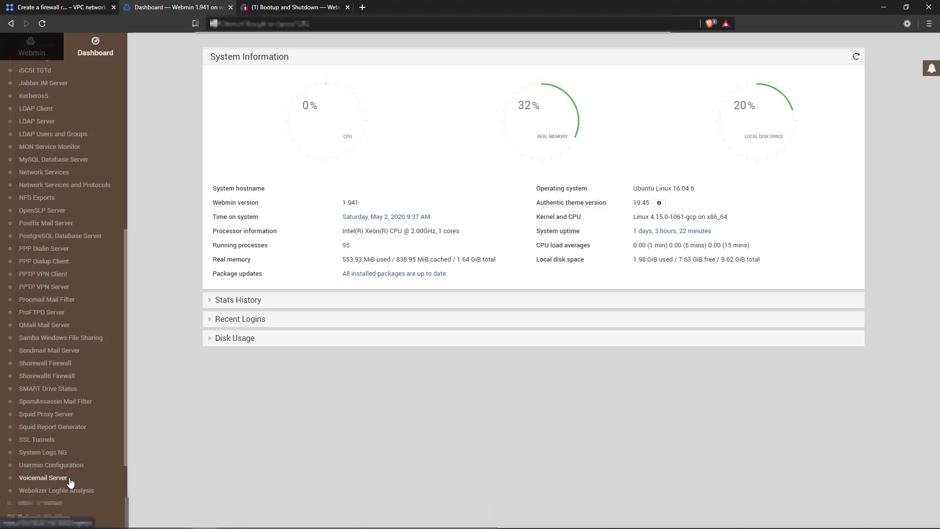
scroll(63, 343, "up", 10)
left_click(62, 178)
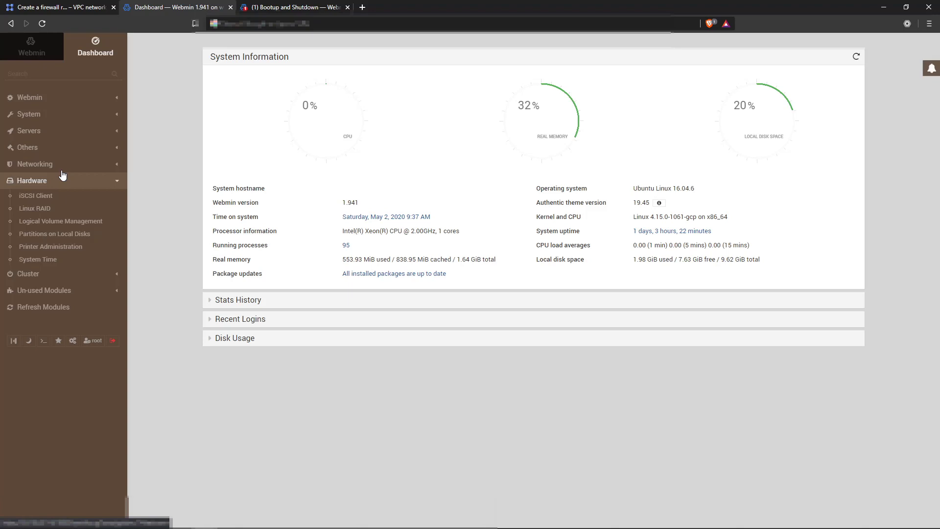
left_click(49, 147)
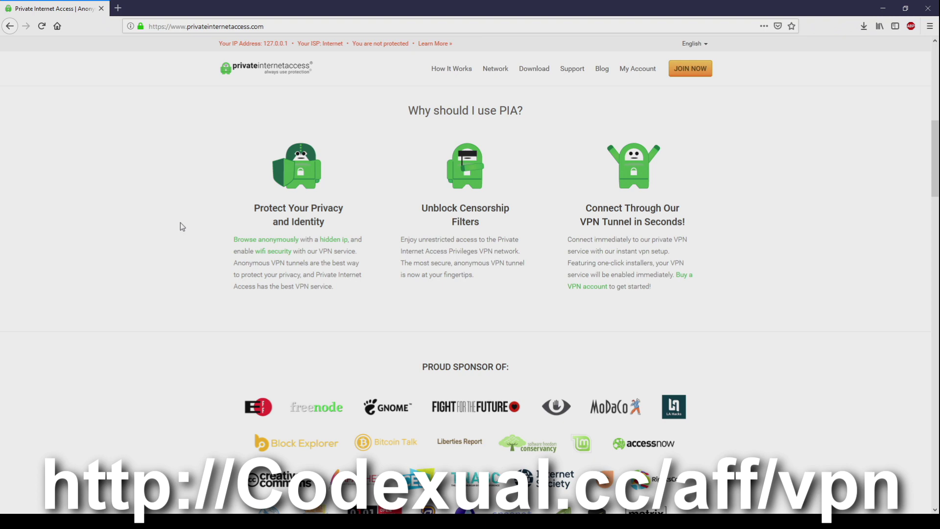
Examine the sponsors, subscription plans and VPN features on the Private Internet Access website
scroll(181, 226, "down", 8)
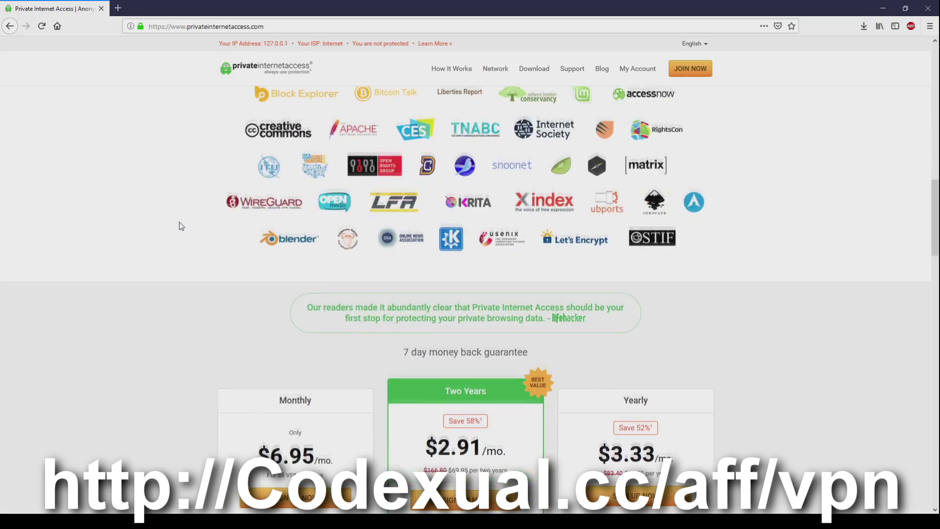
left_click_drag(259, 401, 743, 380)
scroll(761, 377, "down", 2)
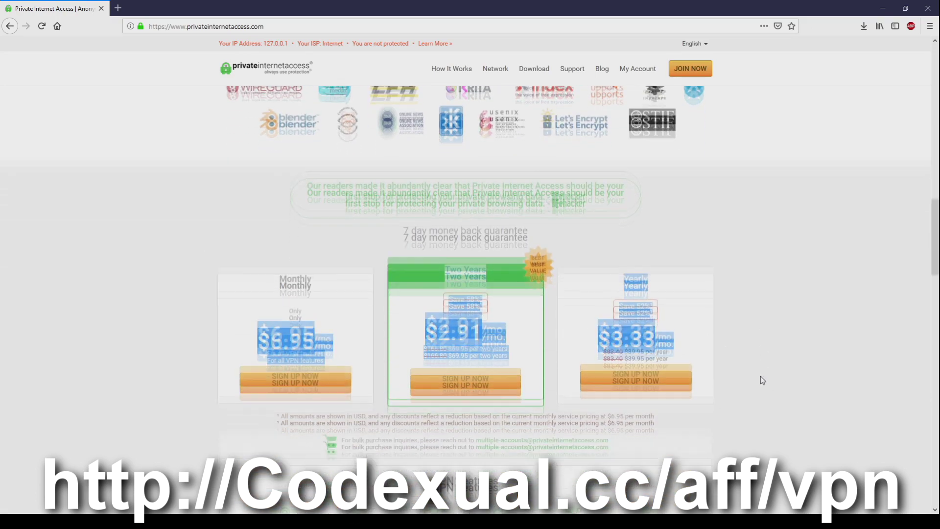
scroll(761, 376, "down", 4)
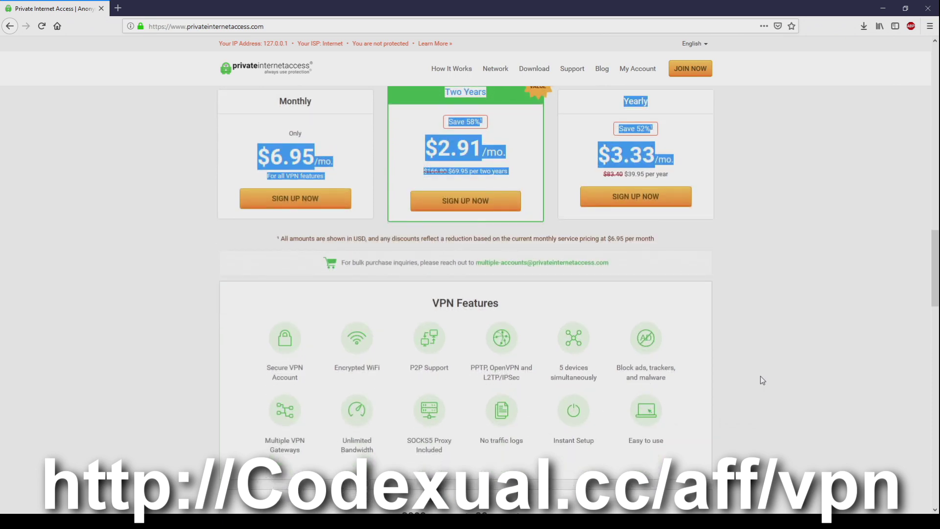